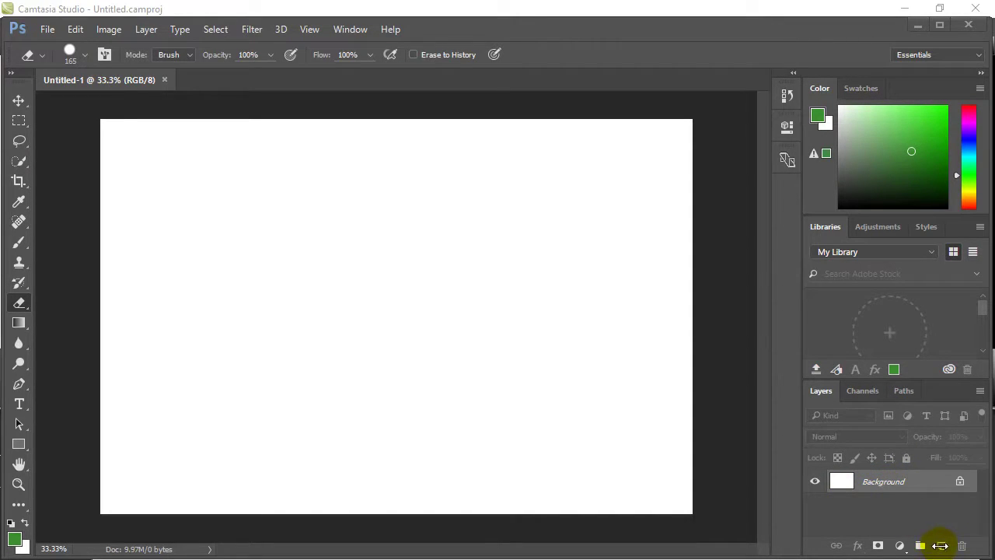
# Create a new empty Layer 1 above the white Background layer
pyautogui.click(941, 547)
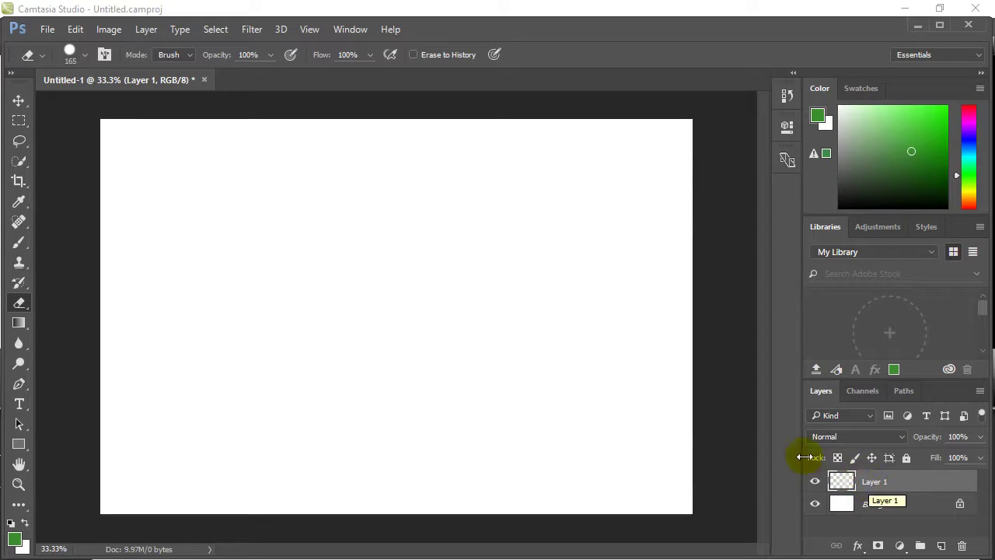
# Set the Brush to 99 px in bright yellow and paint the sun's round outline
pyautogui.click(19, 243)
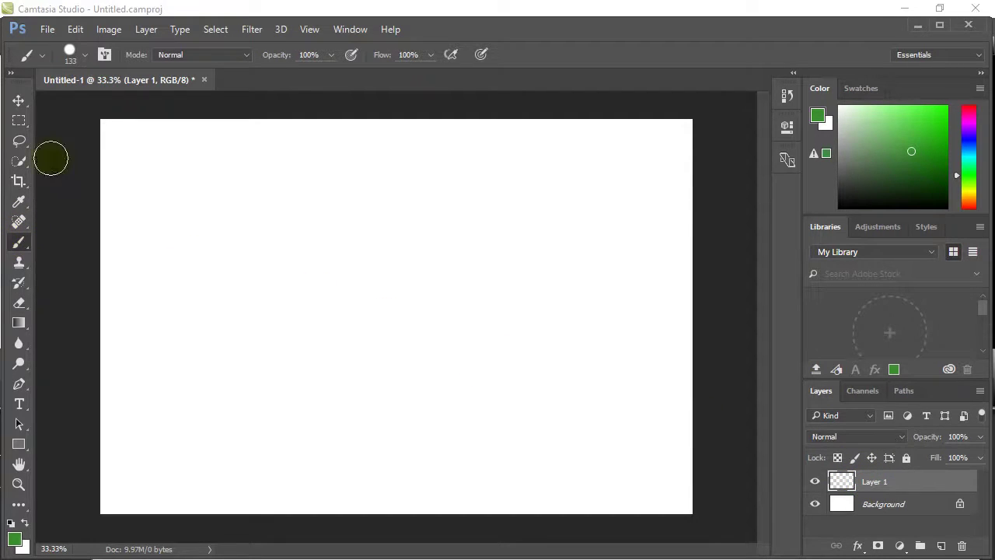
pyautogui.click(71, 51)
pyautogui.moveTo(119, 106); pyautogui.dragTo(139, 104)
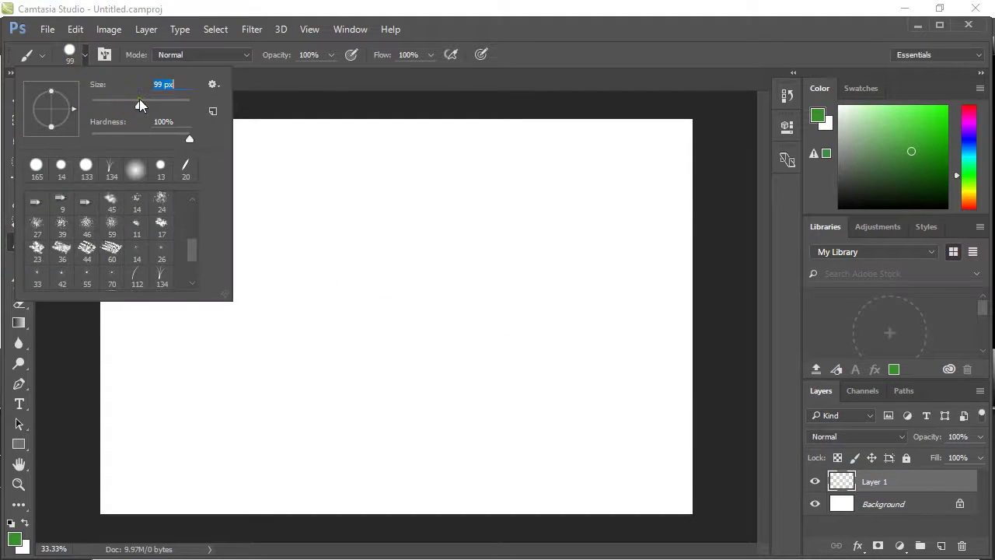
pyautogui.moveTo(974, 200); pyautogui.dragTo(975, 195)
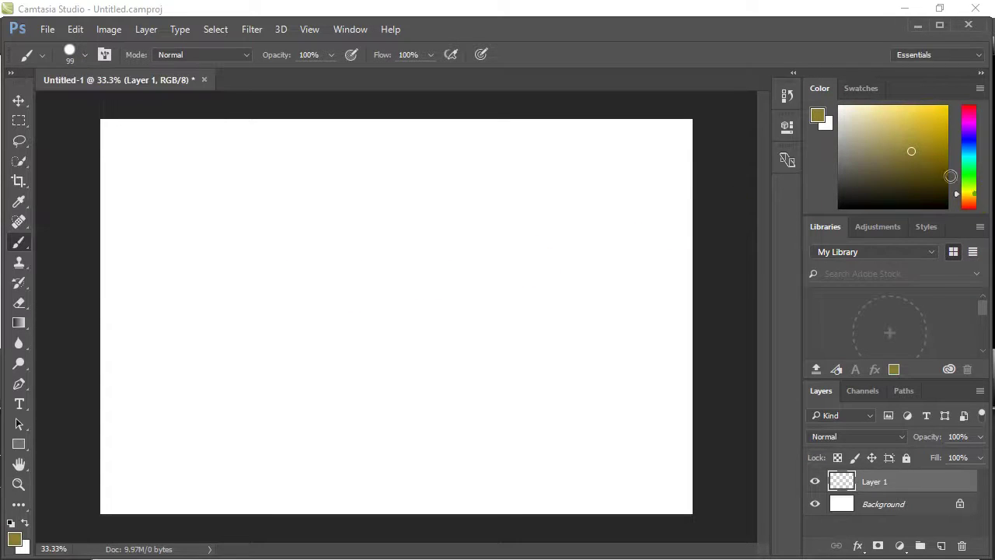
pyautogui.click(940, 114)
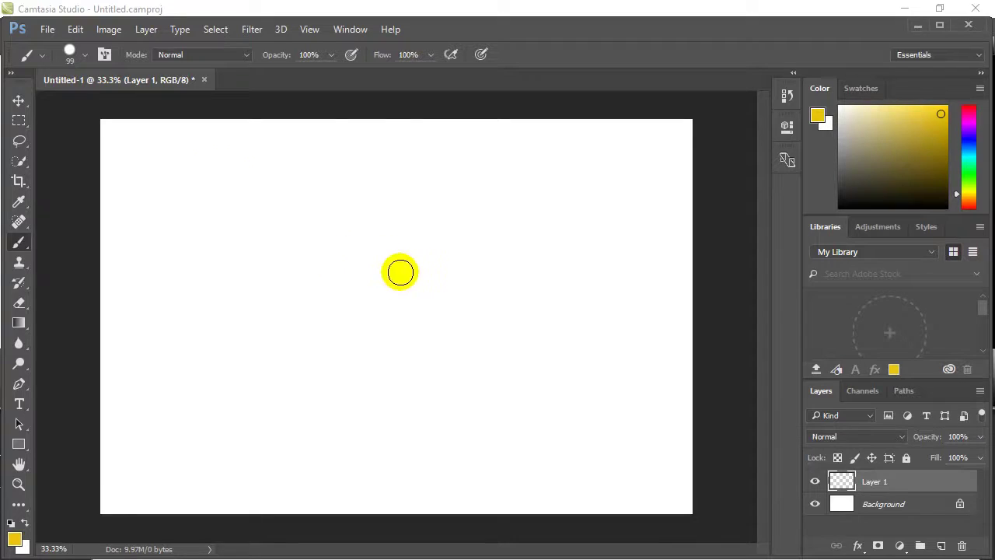
pyautogui.moveTo(399, 272)
pyautogui.mouseDown()
pyautogui.moveTo(306, 303)
pyautogui.moveTo(386, 435)
pyautogui.moveTo(458, 270)
pyautogui.mouseUp()
# Paint two eye dots and a smile on the sun's face
pyautogui.click(350, 335)
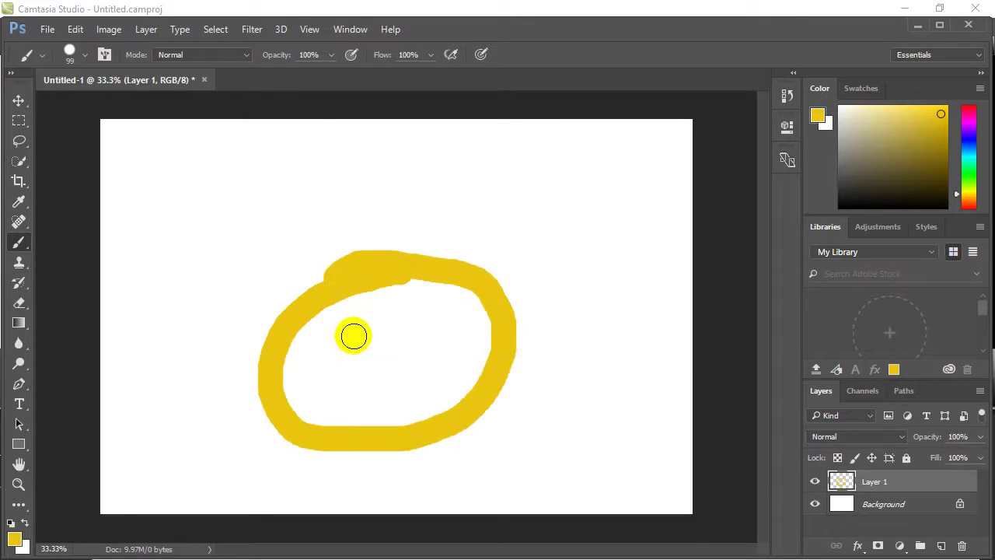
pyautogui.click(397, 324)
pyautogui.moveTo(444, 337)
pyautogui.mouseDown()
pyautogui.moveTo(416, 366)
pyautogui.moveTo(328, 396)
pyautogui.mouseUp()
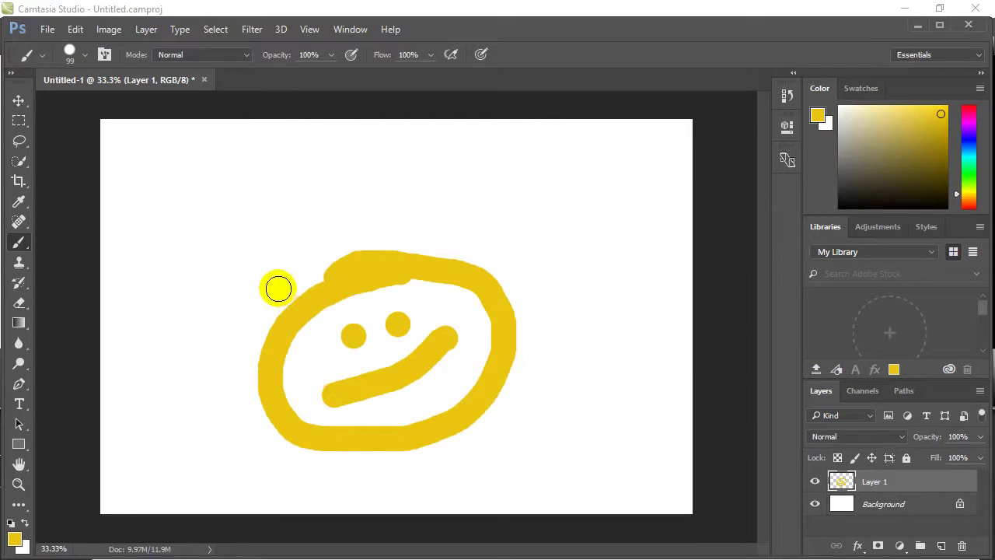
# Paint ten short rays all around the sun
pyautogui.moveTo(278, 289); pyautogui.dragTo(262, 246)
pyautogui.moveTo(335, 233); pyautogui.dragTo(343, 207)
pyautogui.moveTo(433, 233); pyautogui.dragTo(477, 221)
pyautogui.moveTo(534, 280); pyautogui.dragTo(548, 275)
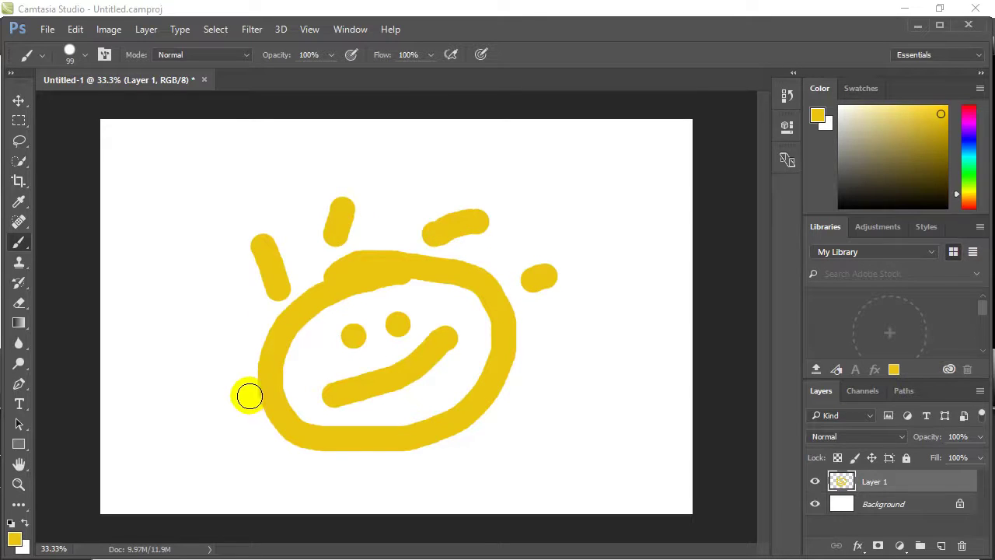
pyautogui.moveTo(235, 392); pyautogui.dragTo(208, 407)
pyautogui.click(301, 471)
pyautogui.moveTo(419, 465); pyautogui.dragTo(426, 480)
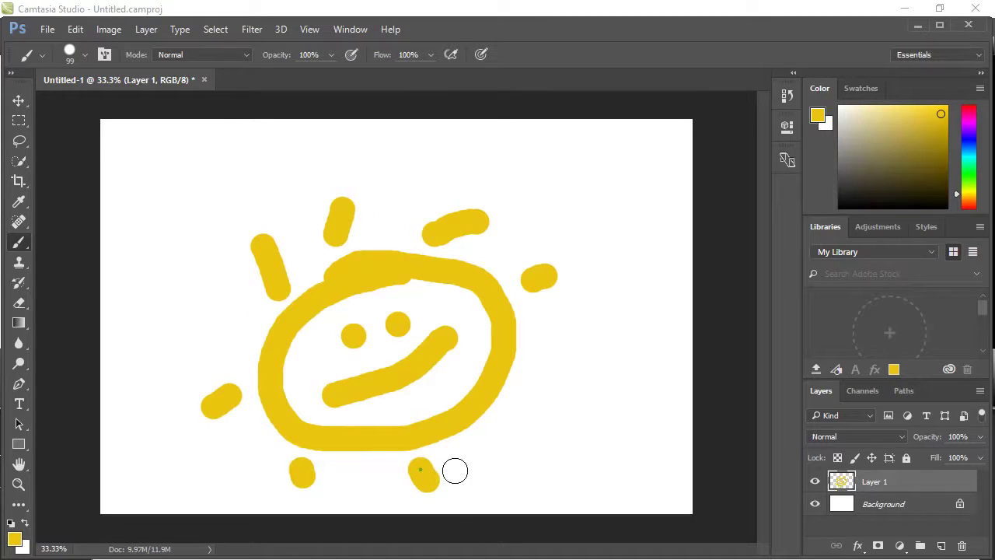
pyautogui.moveTo(498, 440); pyautogui.dragTo(526, 450)
pyautogui.moveTo(556, 358); pyautogui.dragTo(583, 357)
pyautogui.click(429, 396)
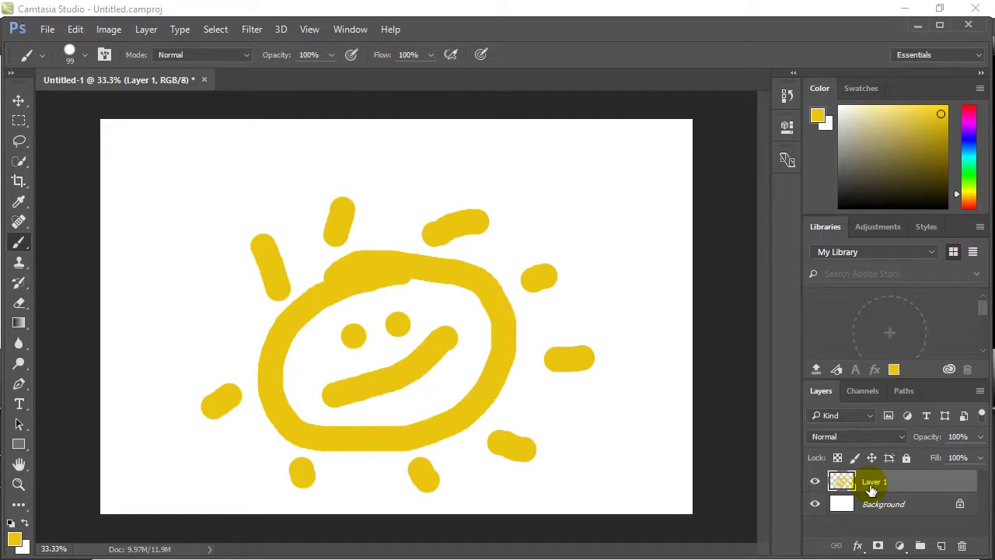
# With the Move tool and Show Transform Controls on, shrink the sun to about 92.72% × 91.10%
pyautogui.click(18, 100)
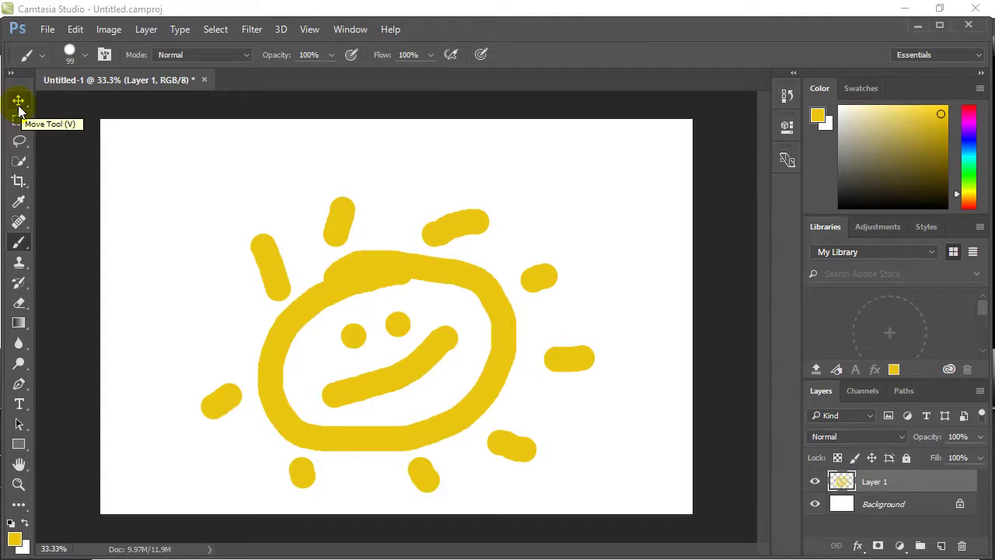
pyautogui.click(18, 101)
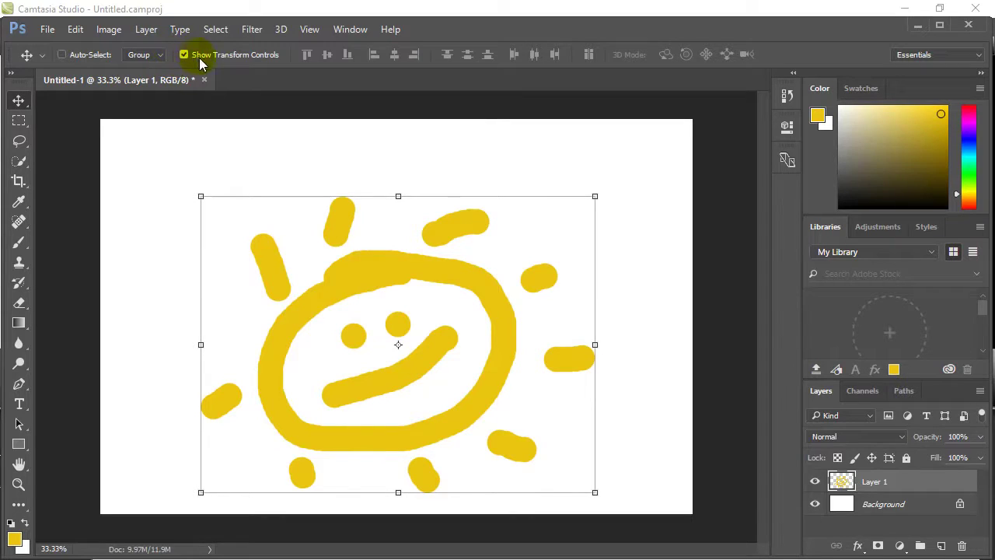
pyautogui.click(190, 55)
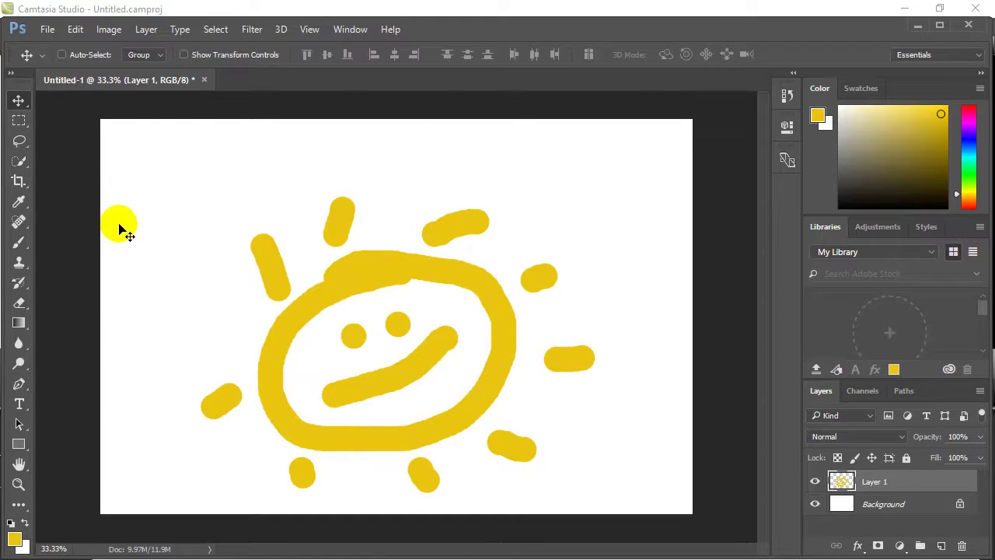
pyautogui.click(183, 54)
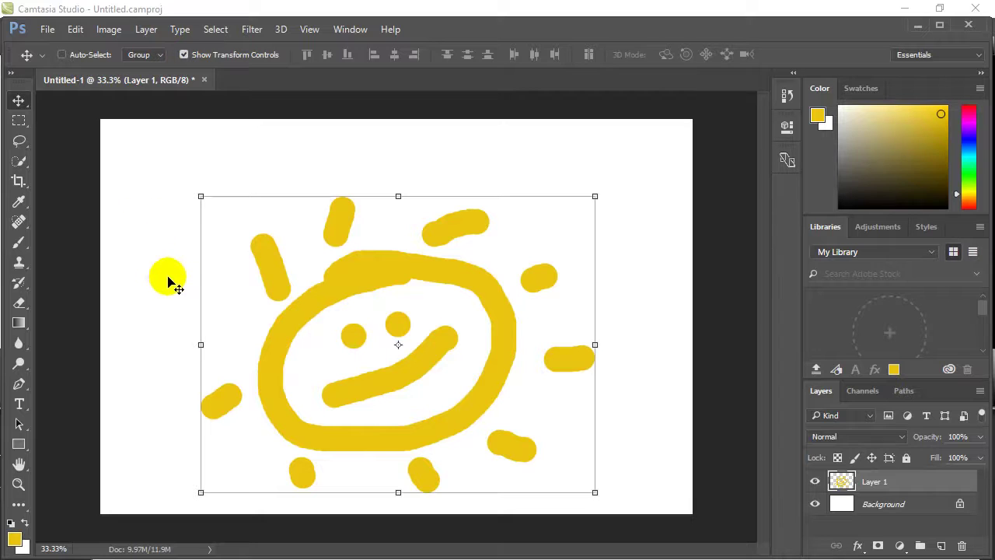
pyautogui.moveTo(202, 196); pyautogui.dragTo(231, 224)
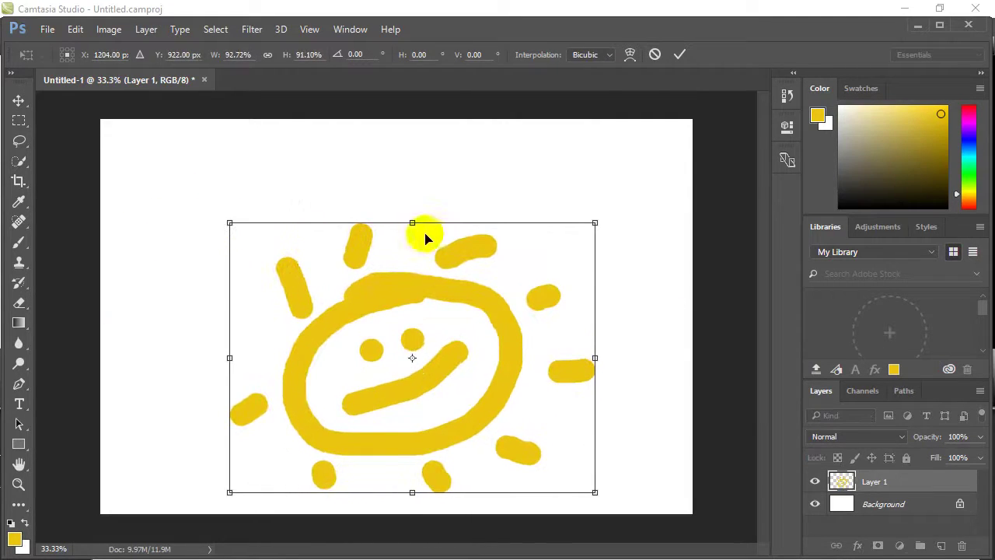
# Resize the sun smaller and rotate it to roughly -23.7 degrees
pyautogui.moveTo(413, 222)
pyautogui.mouseDown()
pyautogui.moveTo(416, 329)
pyautogui.moveTo(412, 230)
pyautogui.mouseUp()
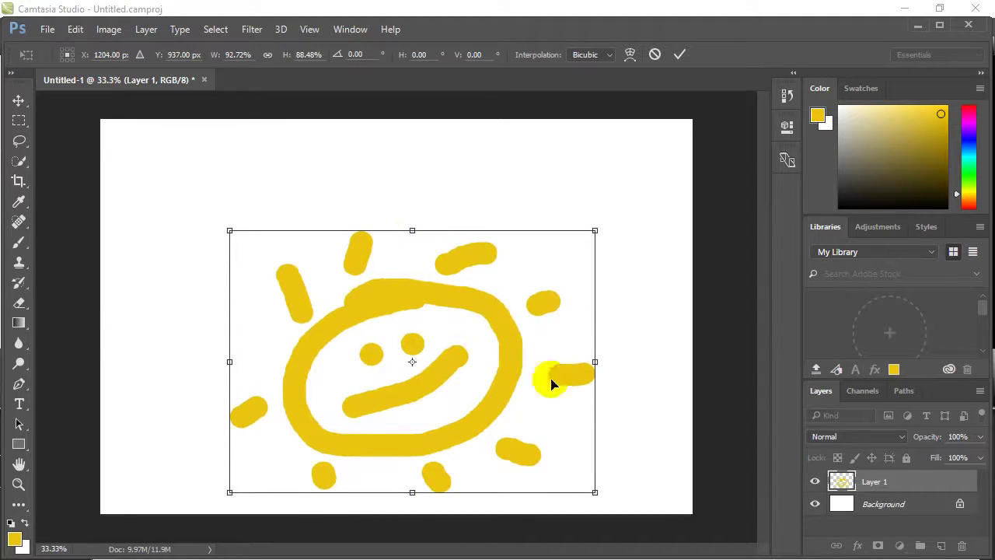
pyautogui.moveTo(596, 360); pyautogui.dragTo(497, 362)
pyautogui.moveTo(495, 491); pyautogui.dragTo(450, 402)
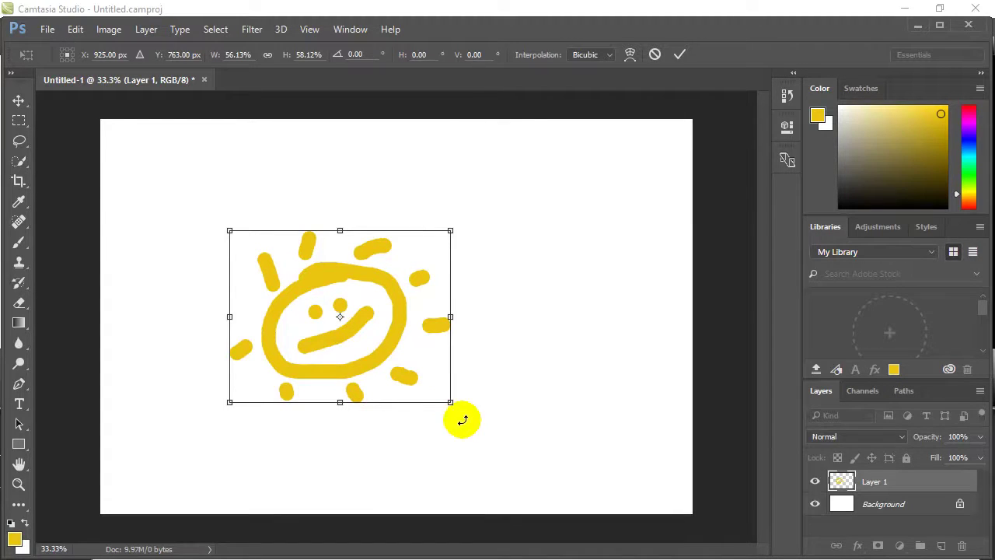
pyautogui.moveTo(460, 418); pyautogui.dragTo(484, 381)
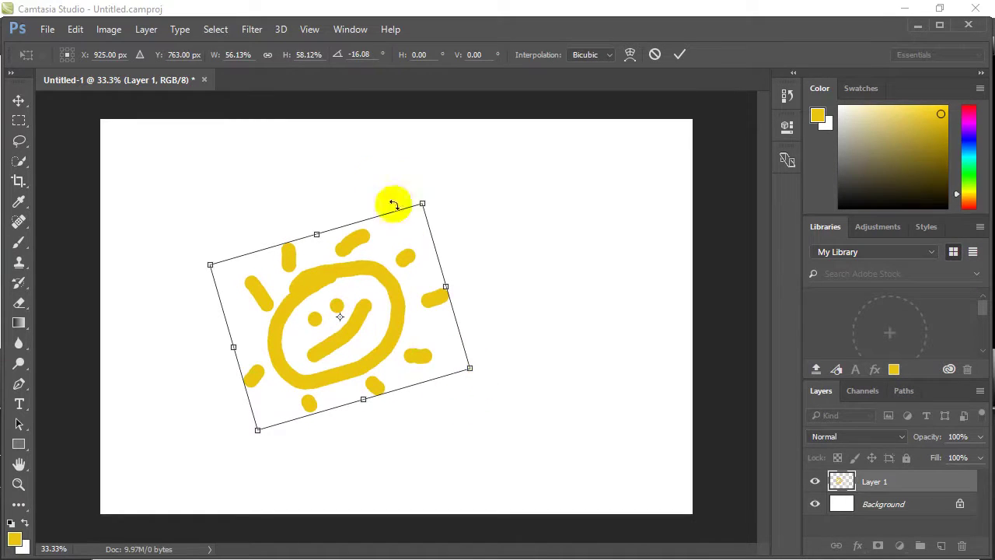
# Set the rotation to exactly -20°, commit it, then scale the sun to 75.25% × 71.37%
pyautogui.click(360, 56)
pyautogui.click(359, 56)
pyautogui.write('-20')
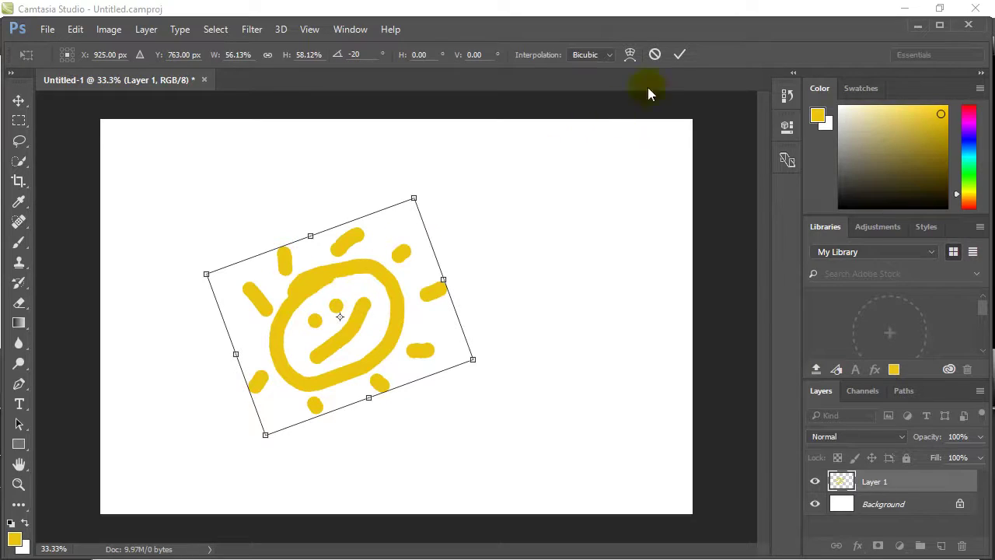
pyautogui.click(679, 56)
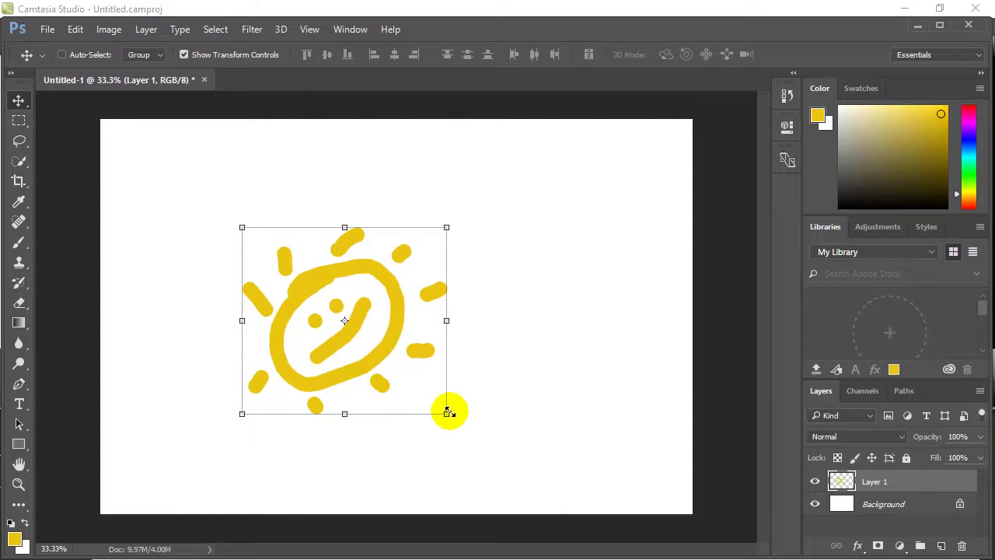
pyautogui.moveTo(447, 413); pyautogui.dragTo(394, 360)
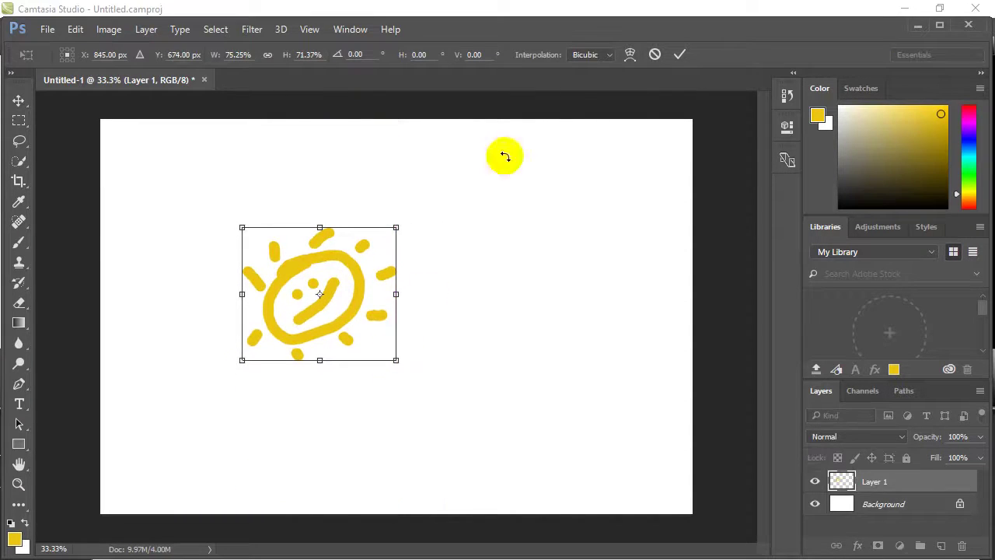
# Apply the smaller size and drag the sun into the canvas's top-left corner
pyautogui.click(679, 55)
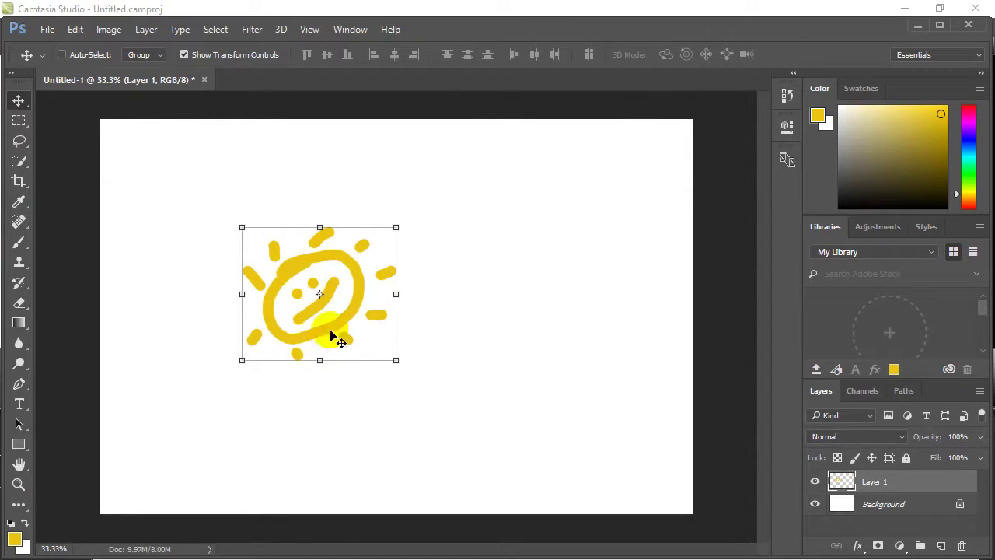
pyautogui.moveTo(285, 290); pyautogui.dragTo(161, 199)
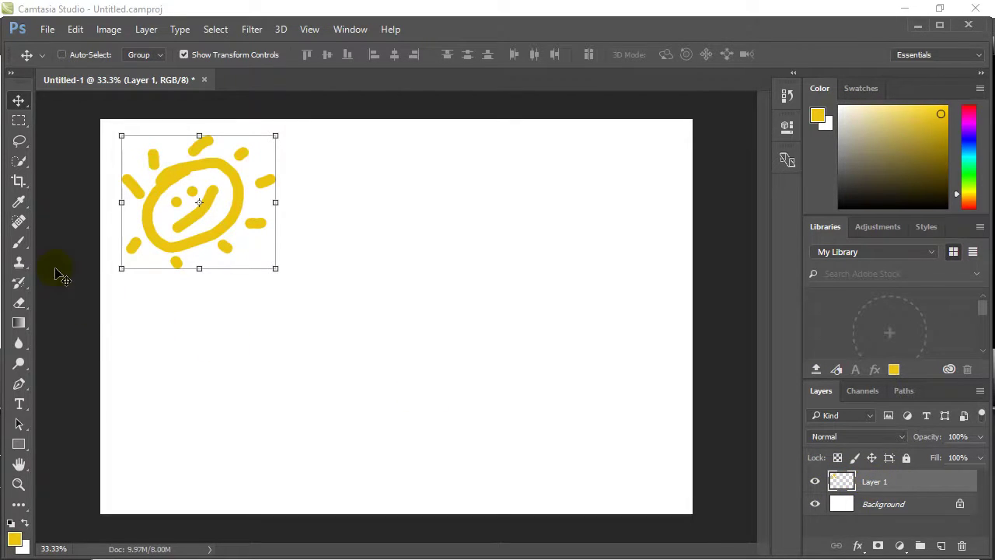
pyautogui.click(19, 241)
# Paint a long yellow zigzag stroke mid-canvas on Layer 1, then return to the Move tool
pyautogui.moveTo(430, 220)
pyautogui.mouseDown()
pyautogui.moveTo(452, 299)
pyautogui.moveTo(397, 392)
pyautogui.moveTo(359, 426)
pyautogui.mouseUp()
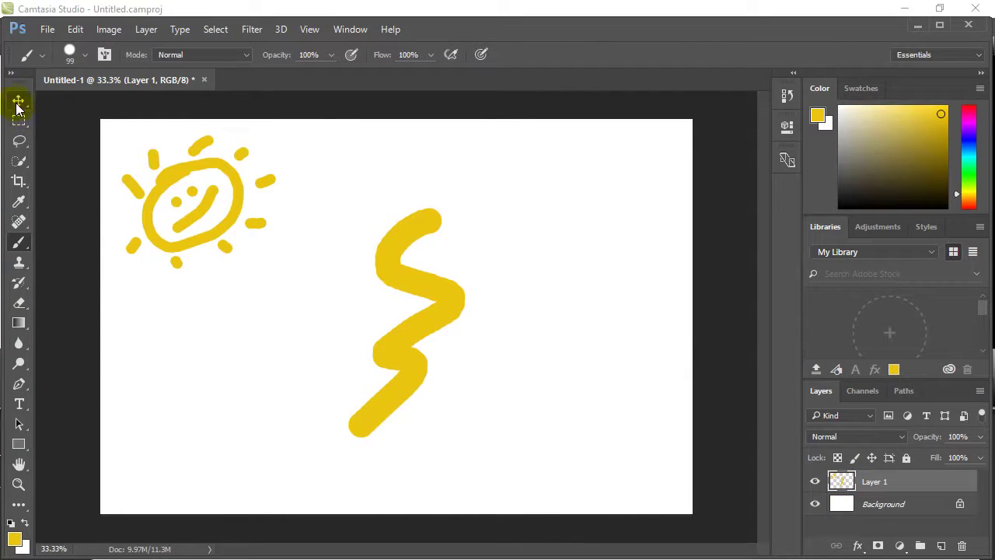
pyautogui.click(18, 101)
pyautogui.moveTo(238, 349)
pyautogui.mouseDown()
pyautogui.moveTo(349, 339)
pyautogui.moveTo(228, 337)
pyautogui.mouseUp()
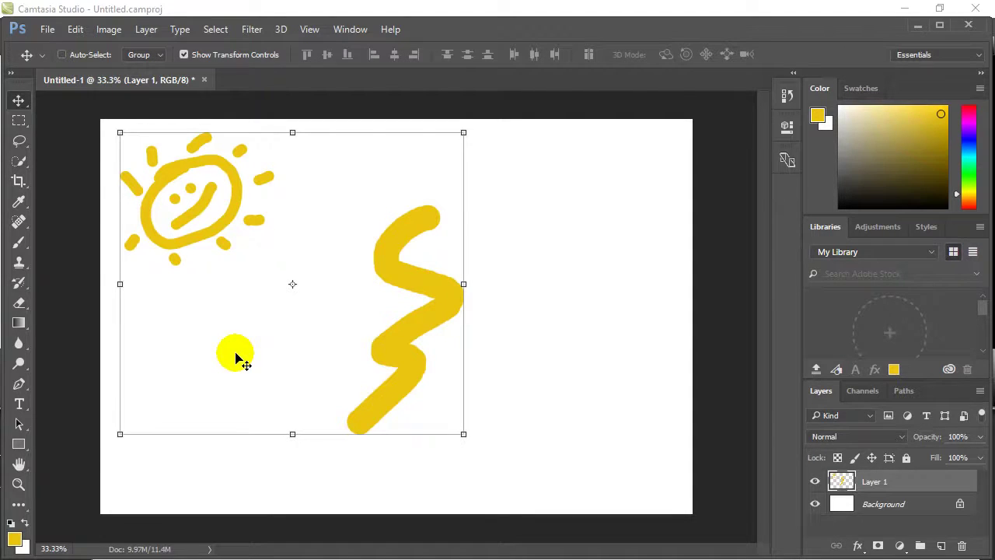
# On a new Layer 2, paint a wavy yellow line and move it toward the right edge
pyautogui.click(941, 547)
pyautogui.click(868, 484)
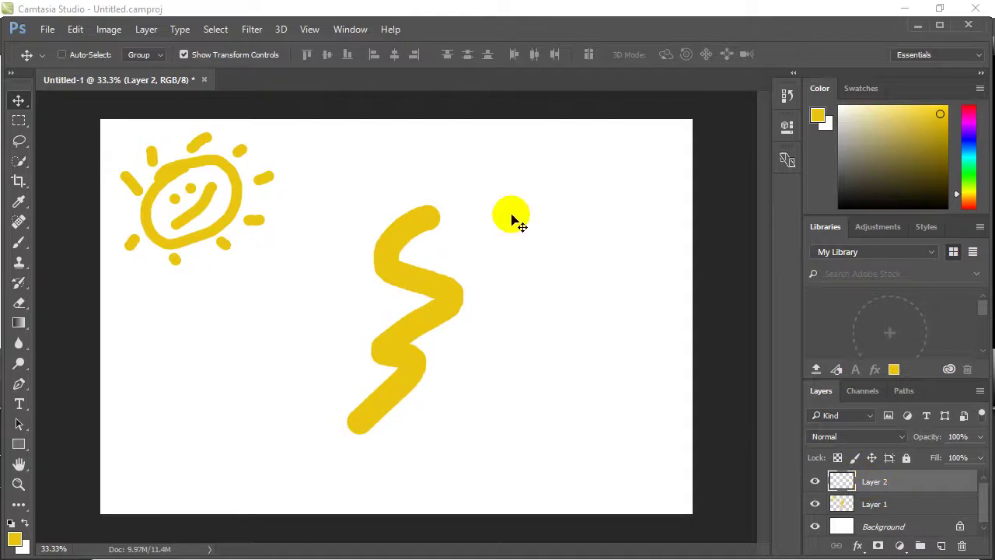
pyautogui.click(19, 241)
pyautogui.moveTo(536, 199)
pyautogui.mouseDown()
pyautogui.moveTo(559, 179)
pyautogui.moveTo(549, 413)
pyautogui.mouseUp()
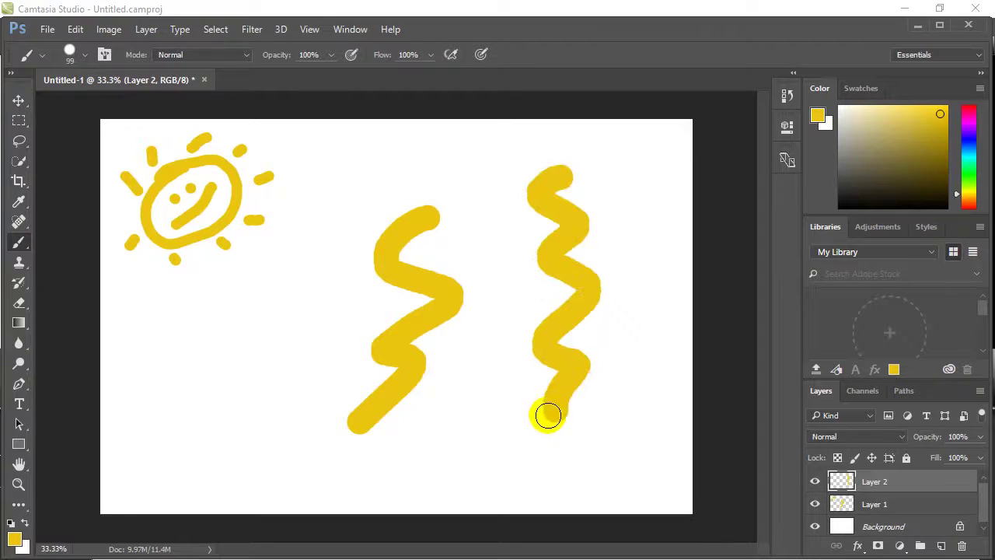
pyautogui.click(847, 481)
pyautogui.click(18, 100)
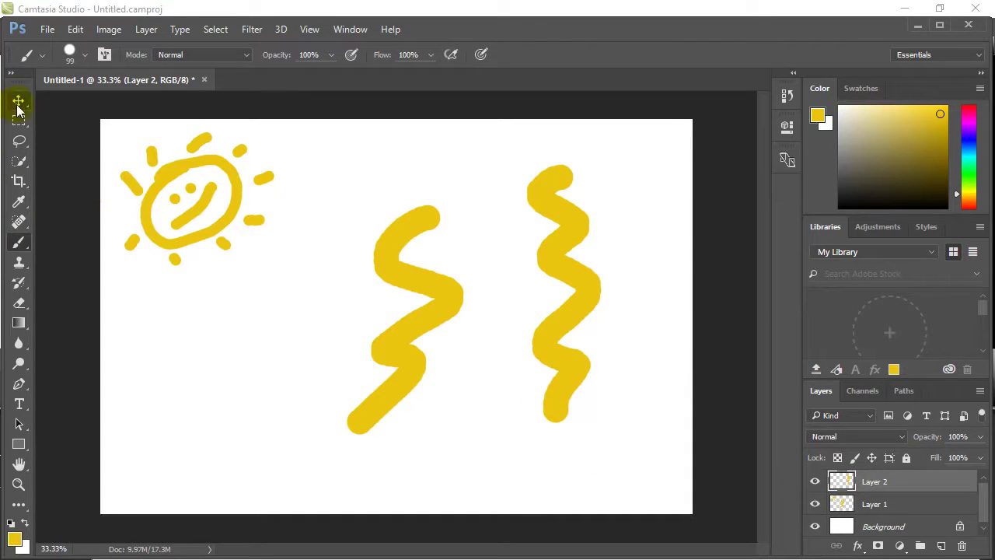
pyautogui.moveTo(569, 342); pyautogui.dragTo(611, 330)
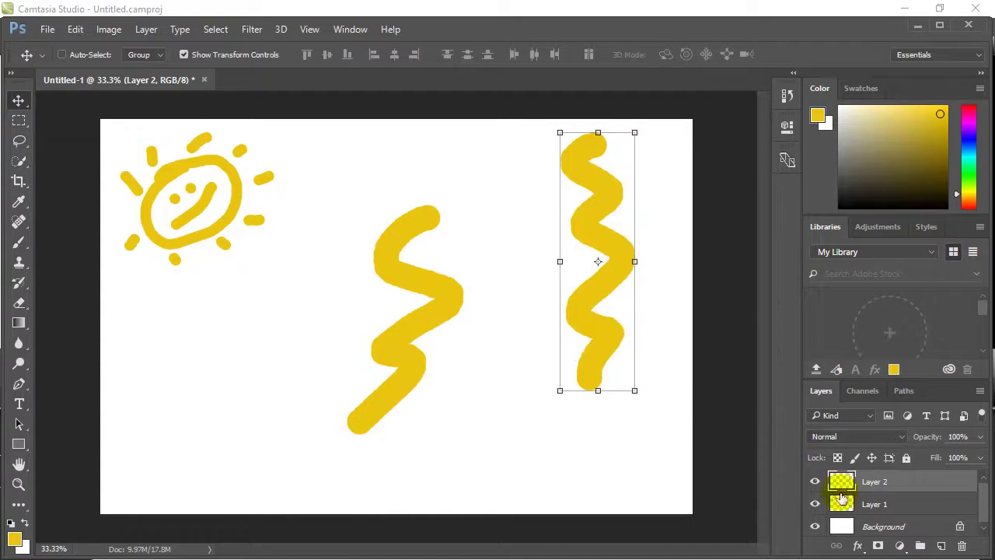
# Nudge Layer 1's sun and zigzag down-right, leaving Layer 1 active
pyautogui.click(870, 503)
pyautogui.moveTo(220, 295)
pyautogui.mouseDown()
pyautogui.moveTo(290, 351)
pyautogui.moveTo(225, 309)
pyautogui.mouseUp()
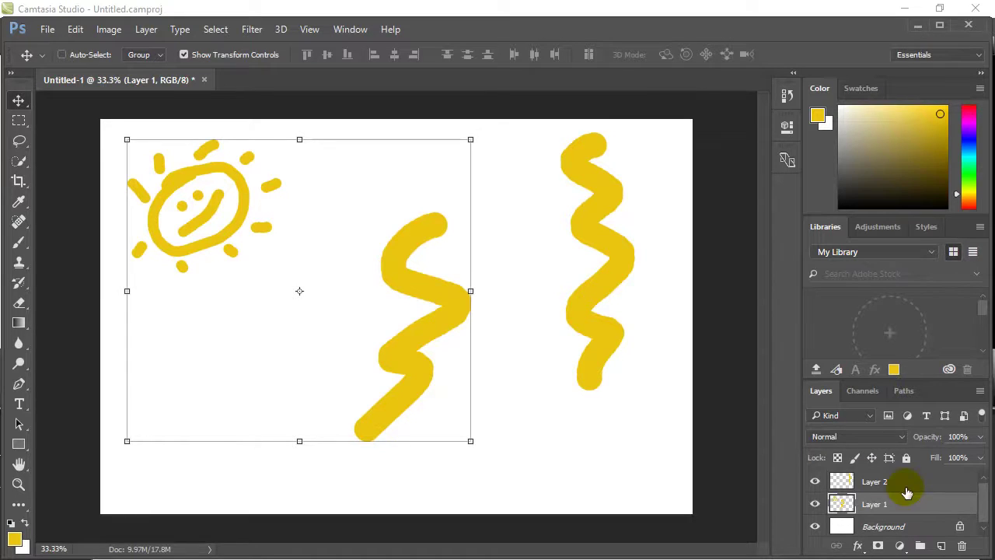
pyautogui.click(875, 482)
pyautogui.click(875, 504)
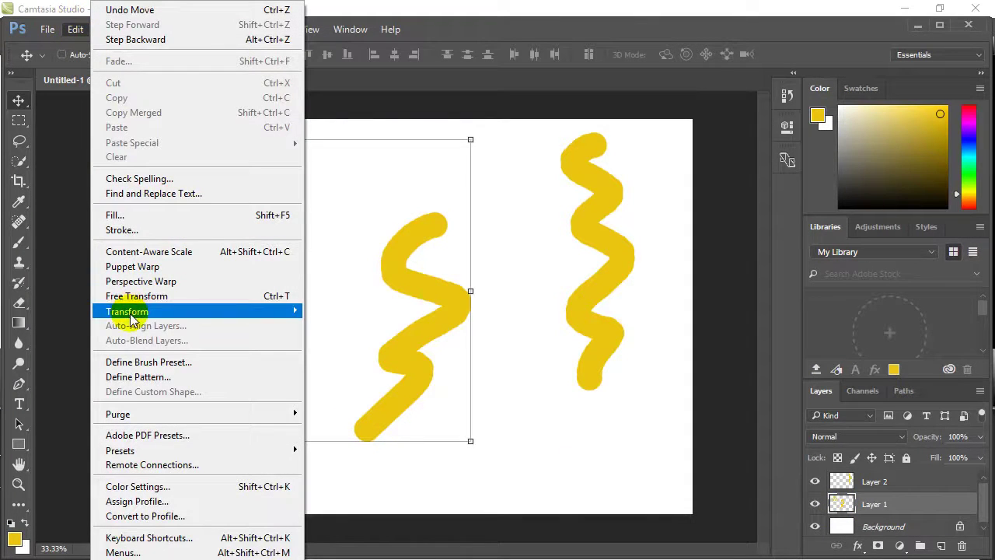
# Rotate Layer 1's contents 180° via Edit > Transform, putting the sun at the lower right
pyautogui.moveTo(134, 319)
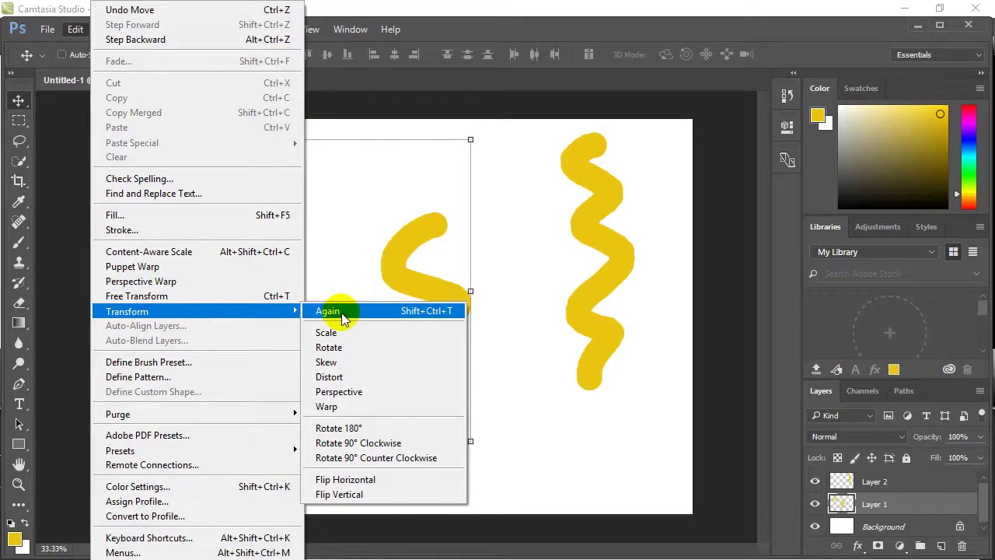
pyautogui.click(346, 430)
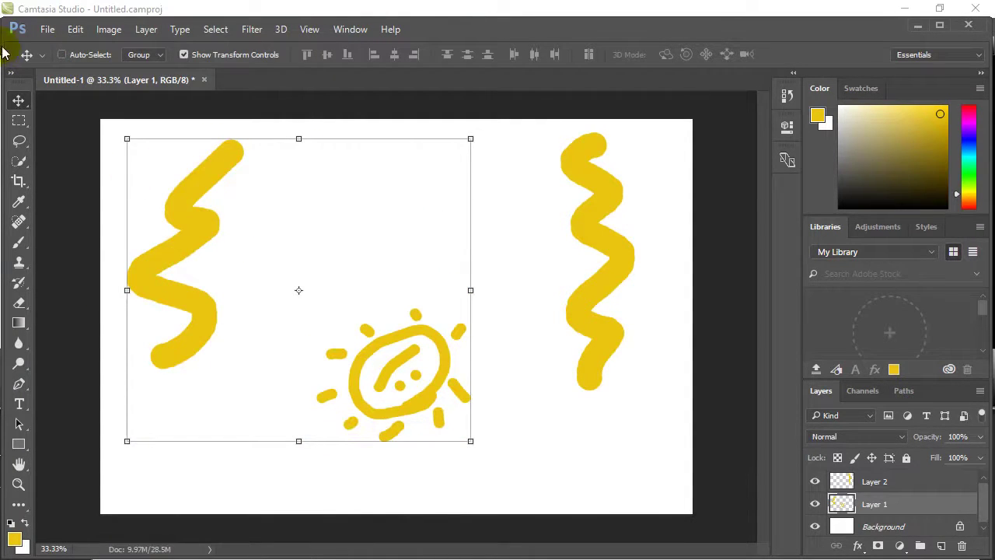
pyautogui.click(75, 32)
# Apply Edit > Transform > Flip Horizontal to Layer 1, moving the sun to the lower left
pyautogui.moveTo(132, 311)
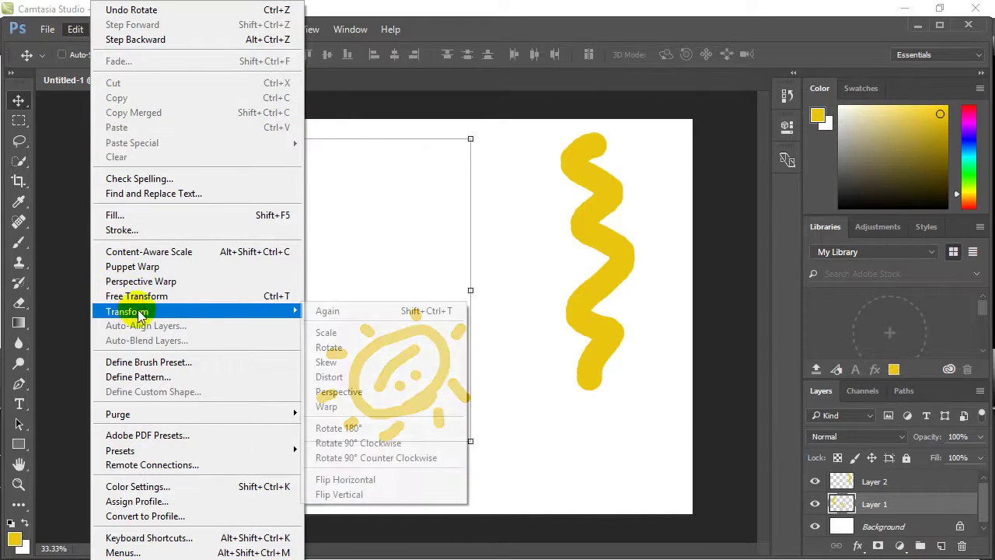
pyautogui.click(333, 482)
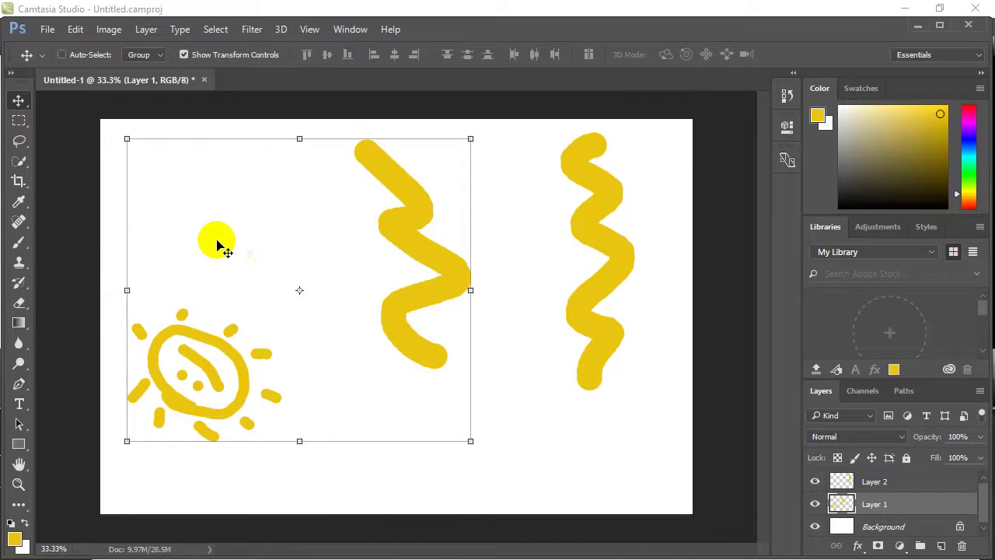